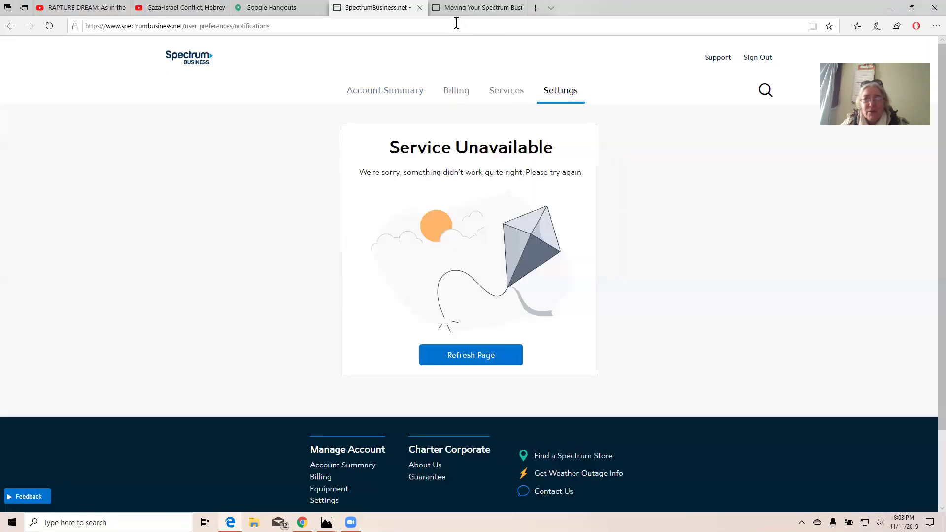
Bring up the 'Moving Your Spectrum Business Services' article tab in a maximized browser window
click(911, 7)
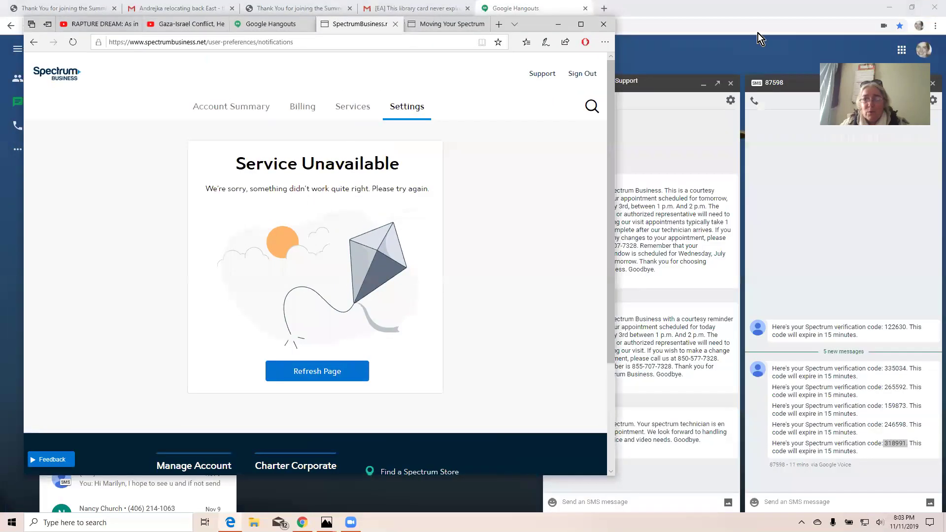
click(444, 24)
click(583, 29)
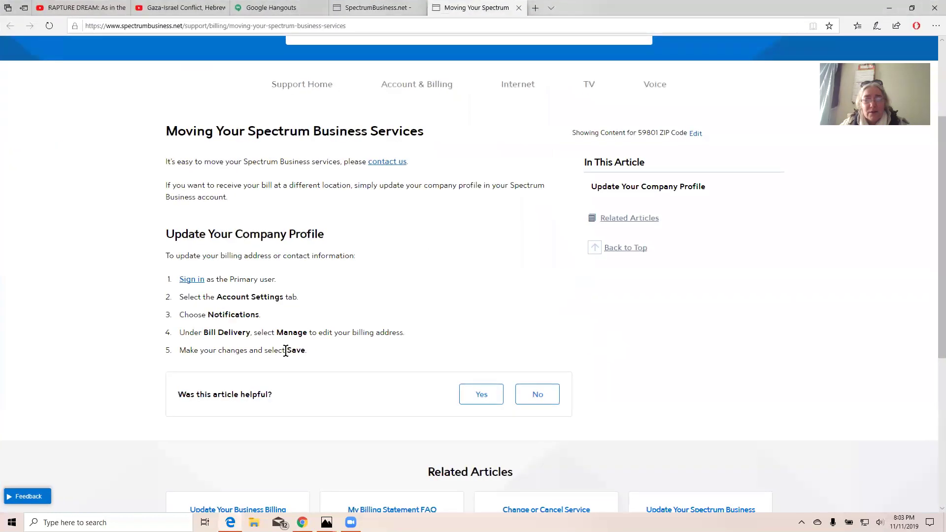